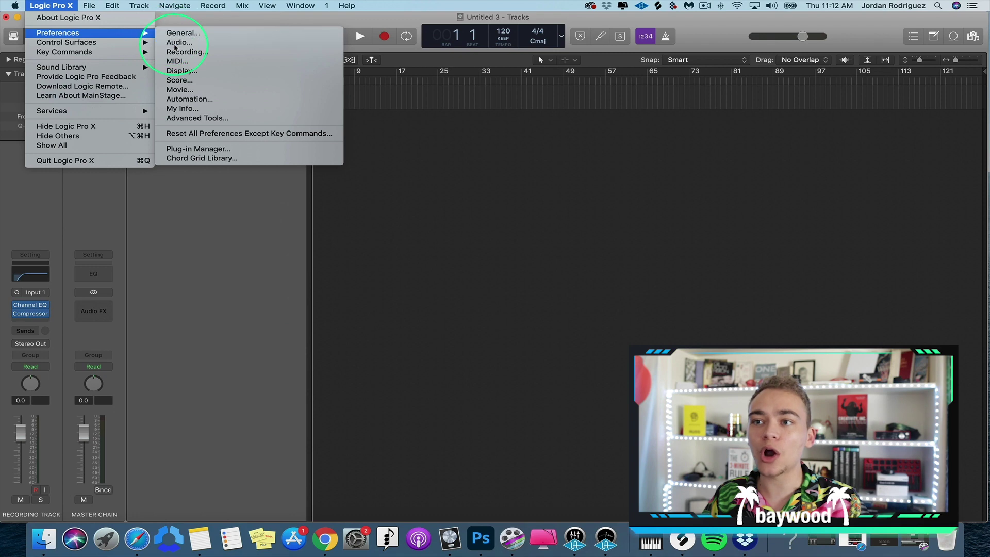
# Open the audio preferences and review the available output and input devices.
pyautogui.click(404, 173)
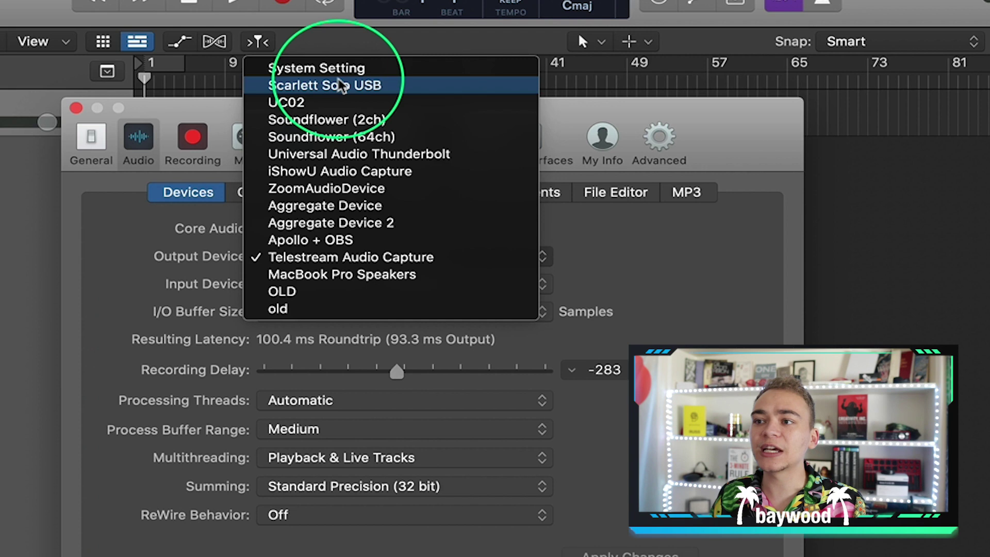
pyautogui.click(135, 315)
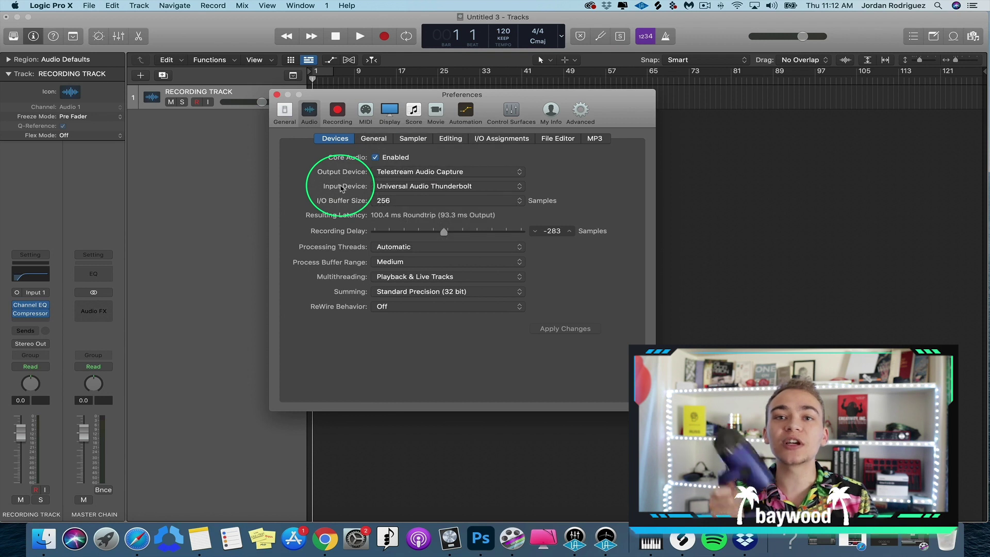
pyautogui.click(432, 191)
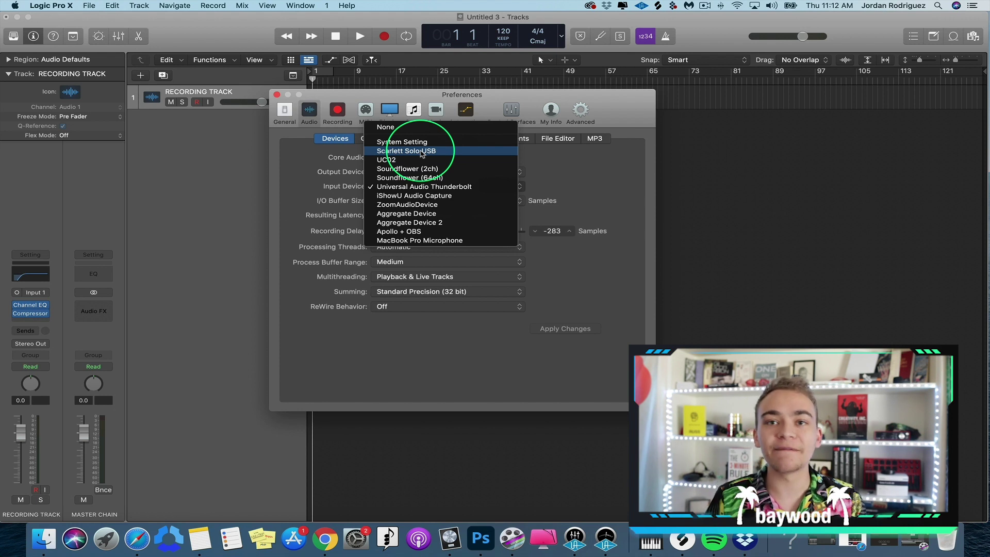
pyautogui.click(415, 185)
pyautogui.click(421, 172)
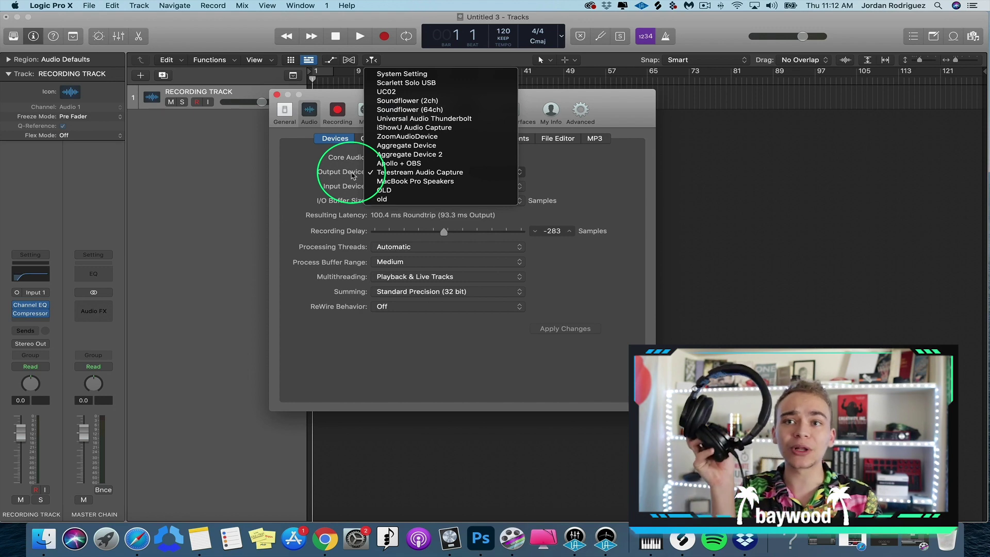
pyautogui.click(325, 207)
pyautogui.click(411, 173)
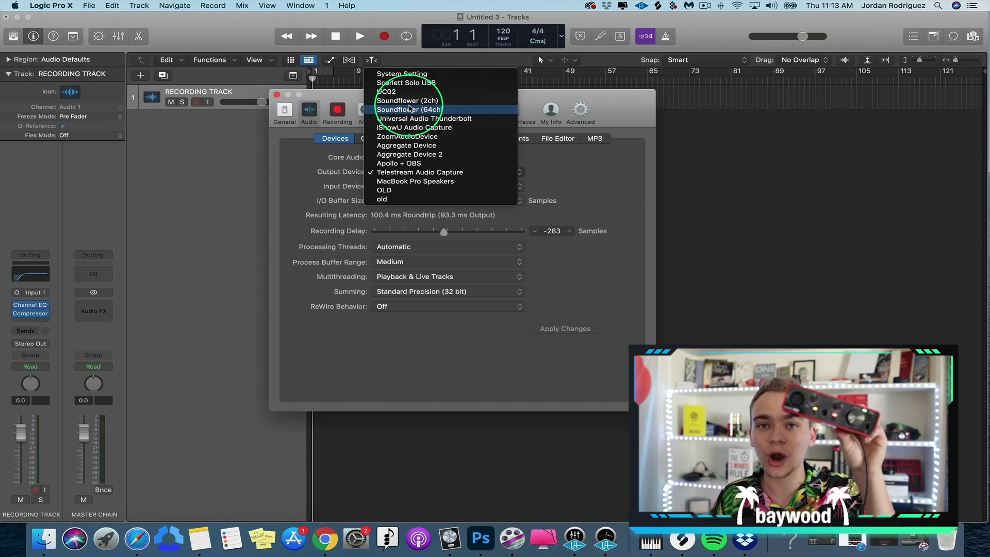
pyautogui.click(342, 162)
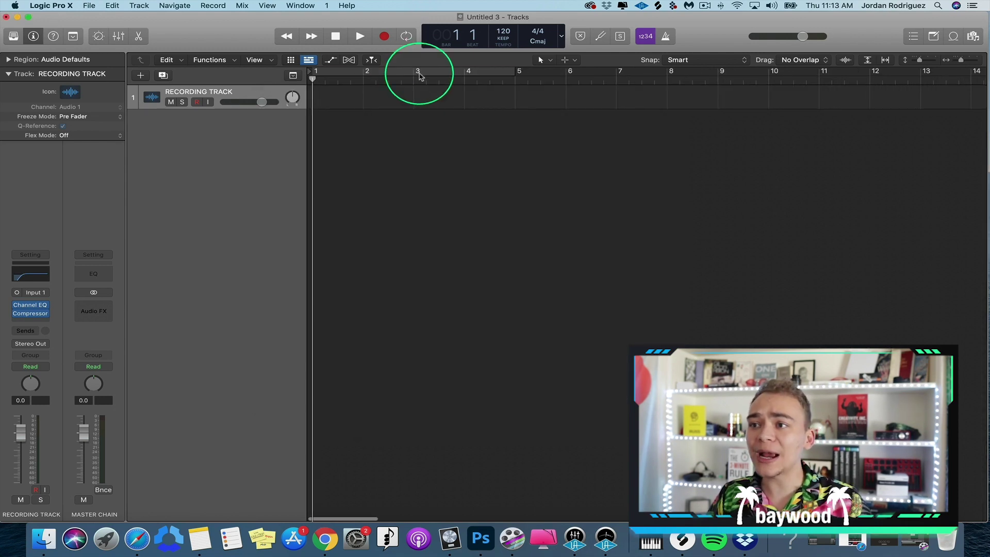
# Turn on cycle mode over bars 1 to 5 of the timeline.
pyautogui.click(419, 72)
pyautogui.click(414, 74)
pyautogui.click(372, 106)
pyautogui.scroll(-5, 351, 294)
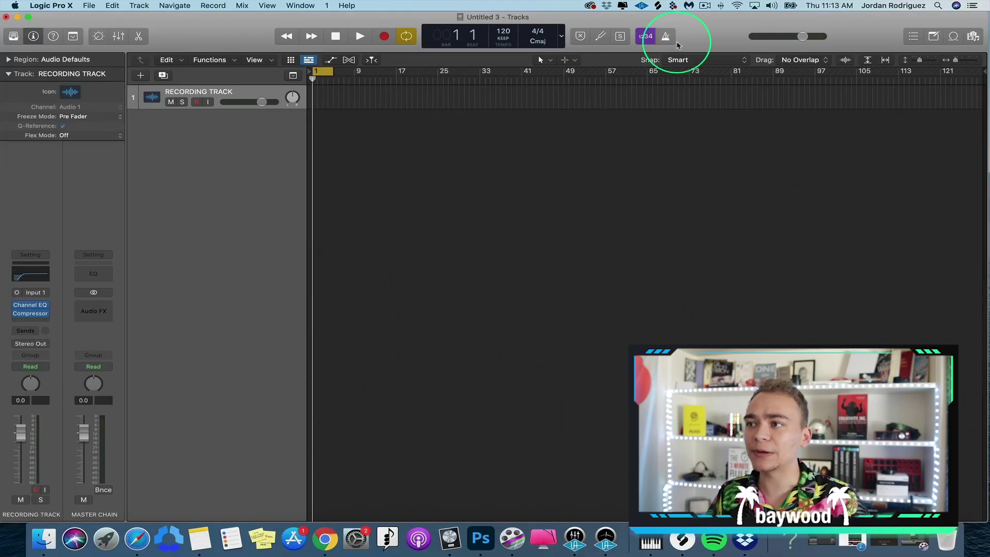
# Search the computer for the audio file "fuck out my face 127bpm Amin" and import it onto a new track at bar 1.
pyautogui.press('super+space')
pyautogui.write('fuck out')
pyautogui.click(388, 200)
pyautogui.moveTo(388, 202); pyautogui.dragTo(276, 154)
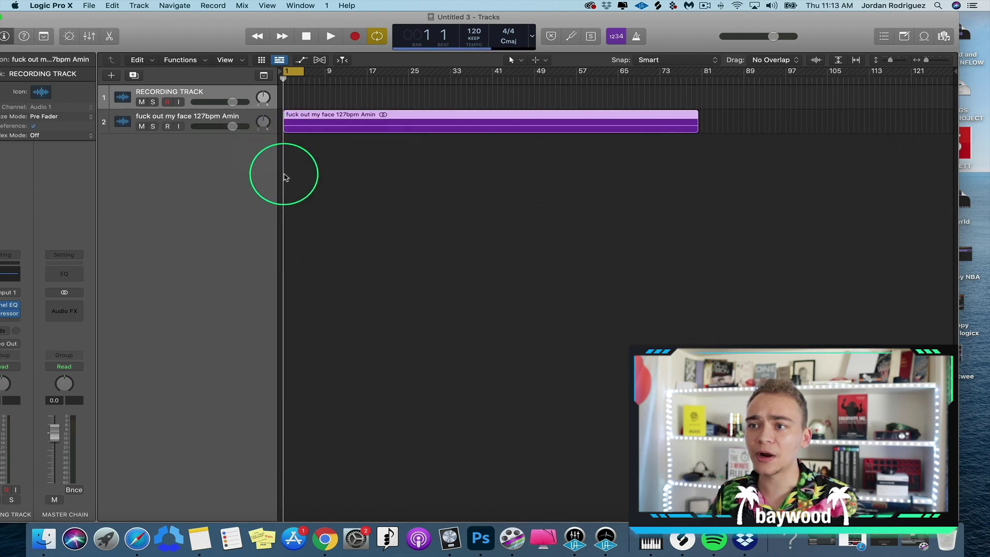
# Select the imported beat's track and expand the project window to fill the screen.
pyautogui.click(286, 177)
pyautogui.scroll(8, 286, 170)
pyautogui.moveTo(354, 121); pyautogui.dragTo(338, 126)
pyautogui.scroll(5, 325, 151)
pyautogui.scroll(-8, 326, 151)
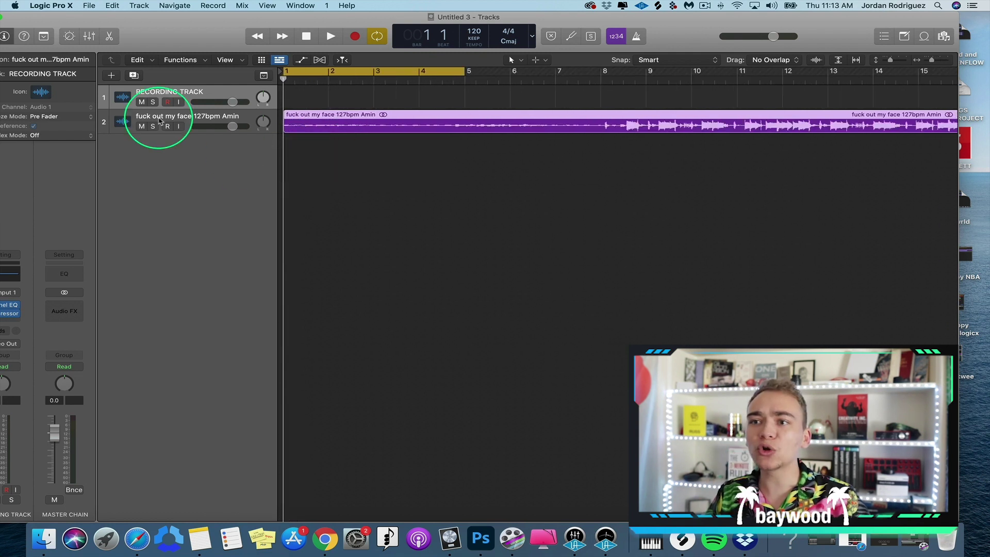
pyautogui.scroll(-8, 404, 152)
pyautogui.click(205, 120)
pyautogui.moveTo(211, 36); pyautogui.dragTo(262, 36)
pyautogui.click(35, 35)
pyautogui.click(51, 17)
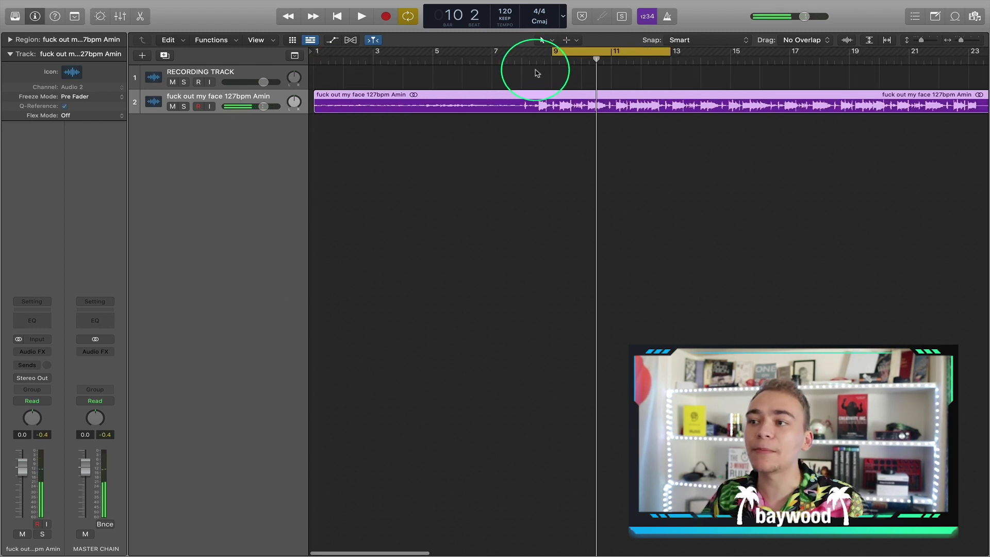
# Extend the cycle range so it spans bars 9 to 25 of the beat.
pyautogui.press('super+Right')
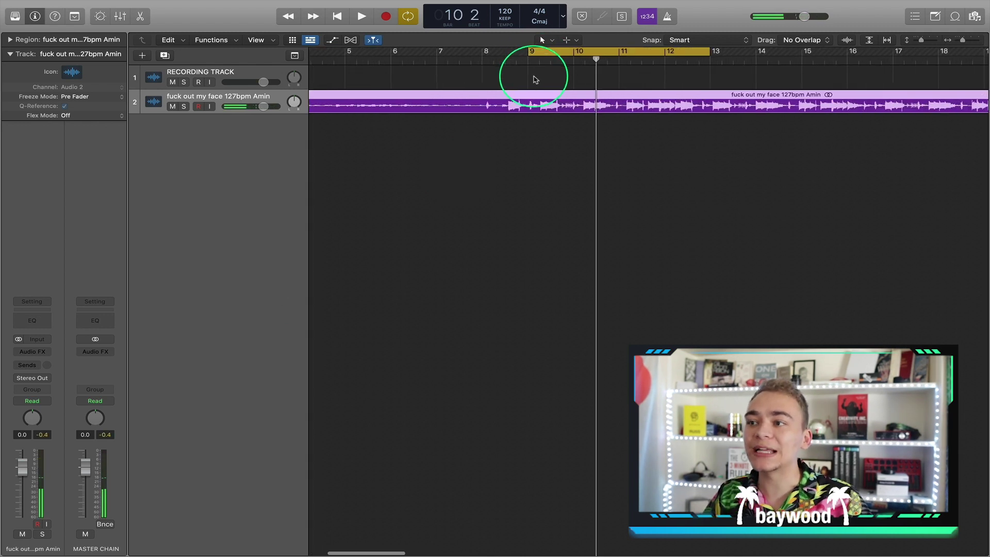
pyautogui.press('super+Left')
pyautogui.press('super+Left')
pyautogui.press('super+Left')
pyautogui.press('super+Left')
pyautogui.press('super+Left')
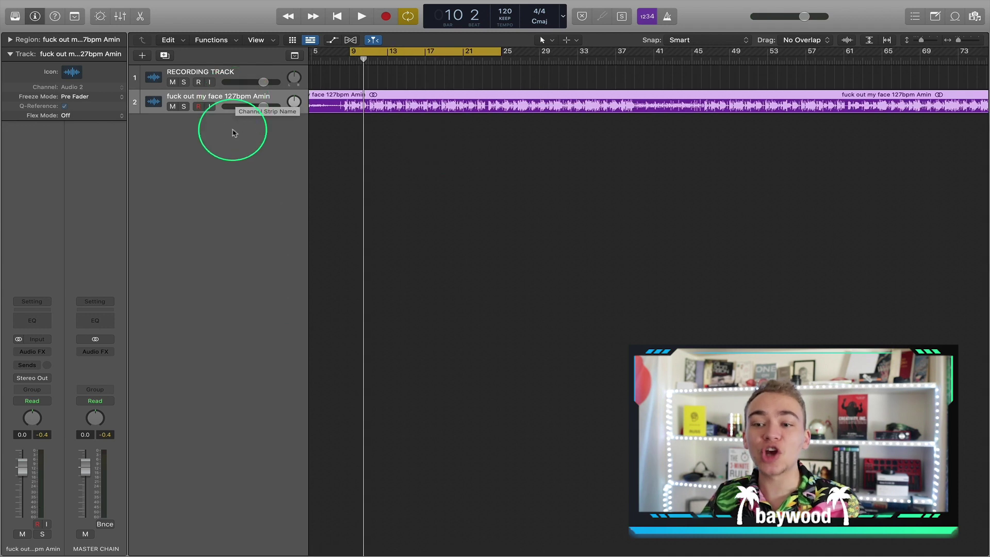
# Rename the imported beat's track as INSTRUMENTAL.
pyautogui.scroll(-2, 523, 250)
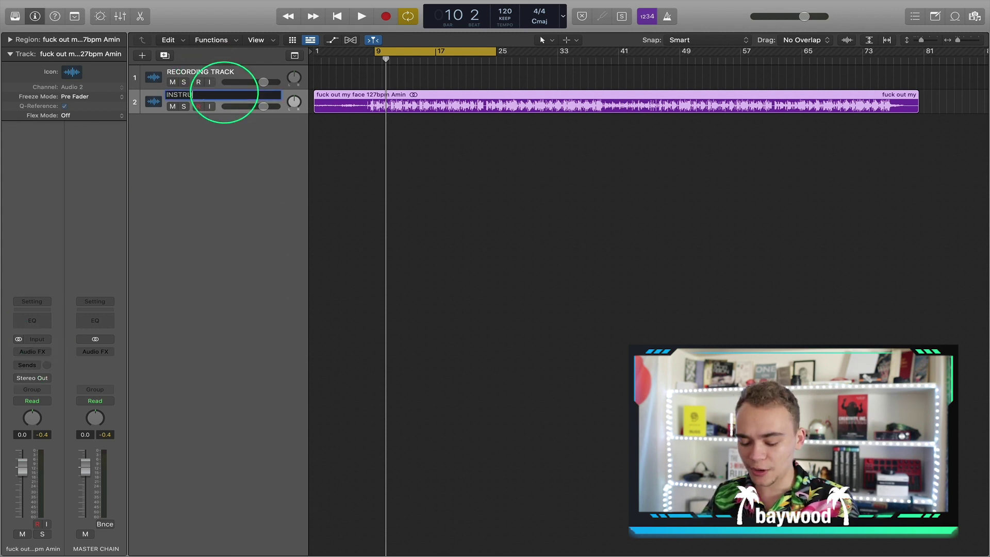
pyautogui.write('MENTAL')
pyautogui.press('Return')
# Insert a stereo BPM Counter on the INSTRUMENTAL track and play the beat to measure its tempo.
pyautogui.click(32, 351)
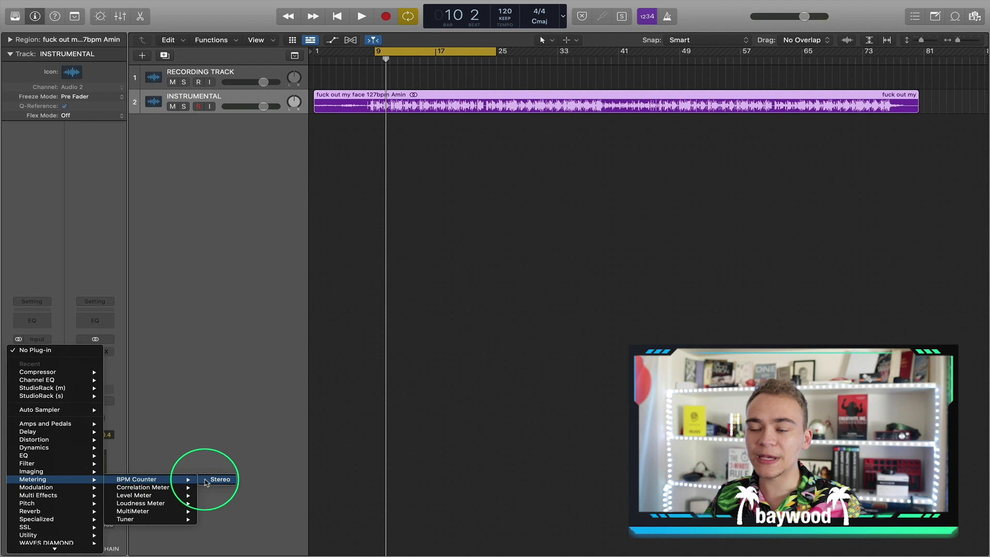
pyautogui.click(221, 475)
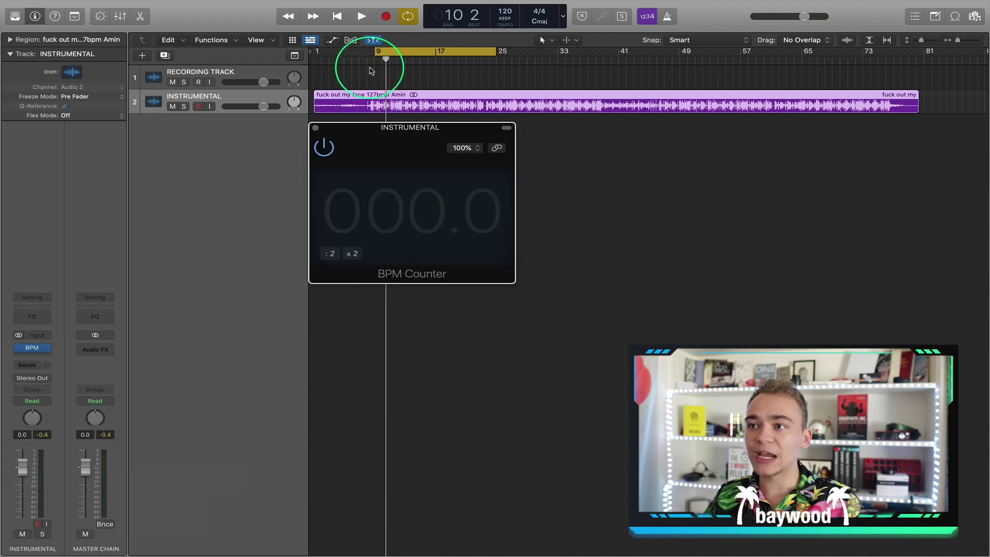
pyautogui.doubleClick(374, 59)
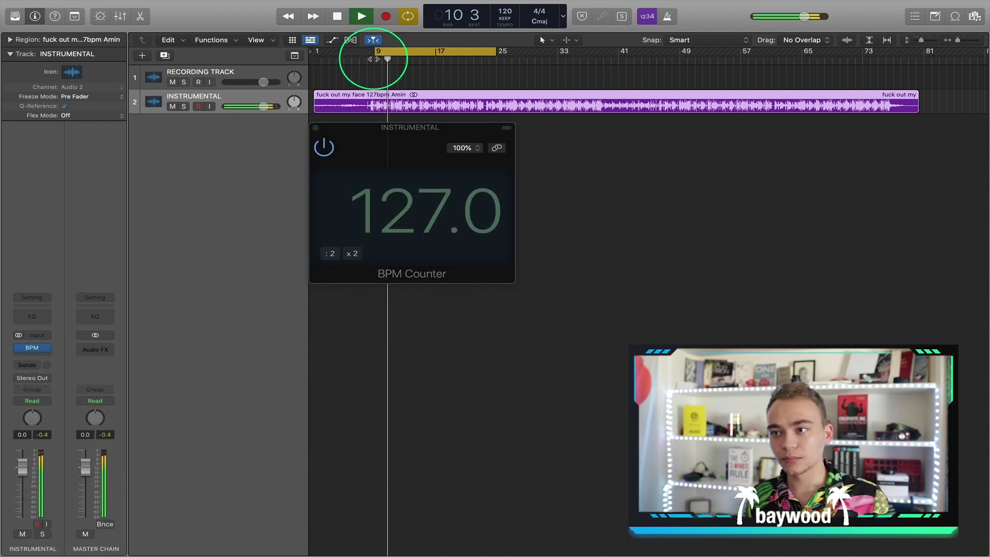
pyautogui.press('space')
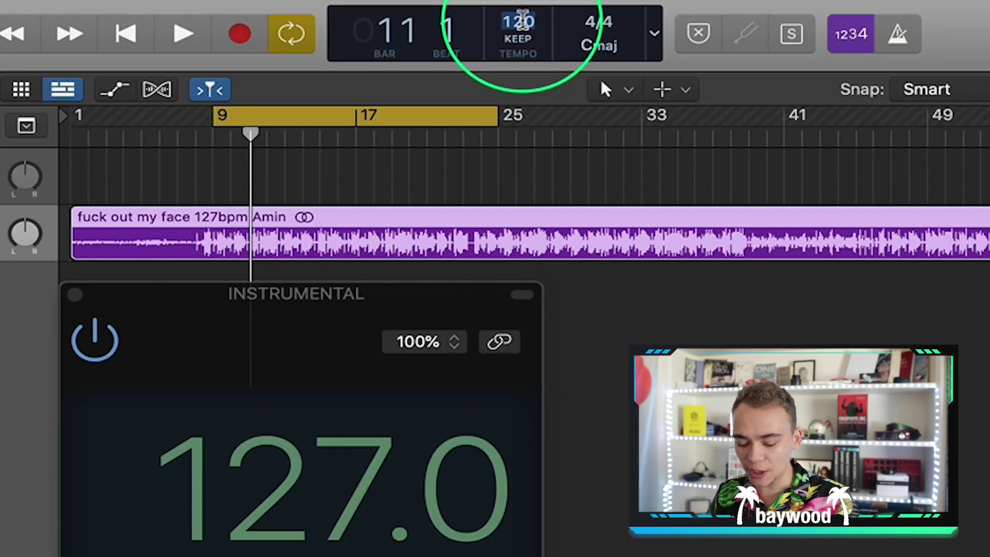
# Set the project tempo to 127 and play the beat briefly from bar 9.
pyautogui.write('127')
pyautogui.press('Return')
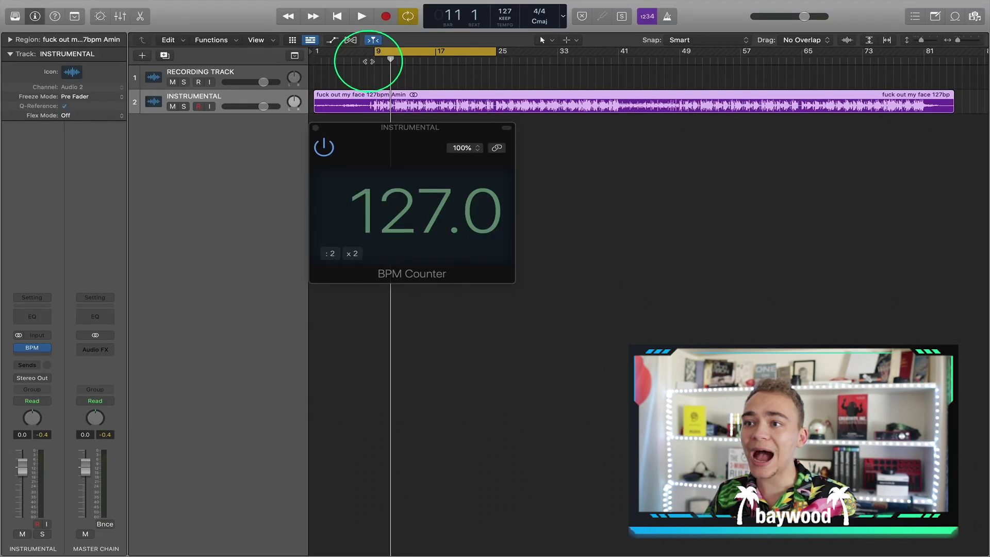
pyautogui.press('space')
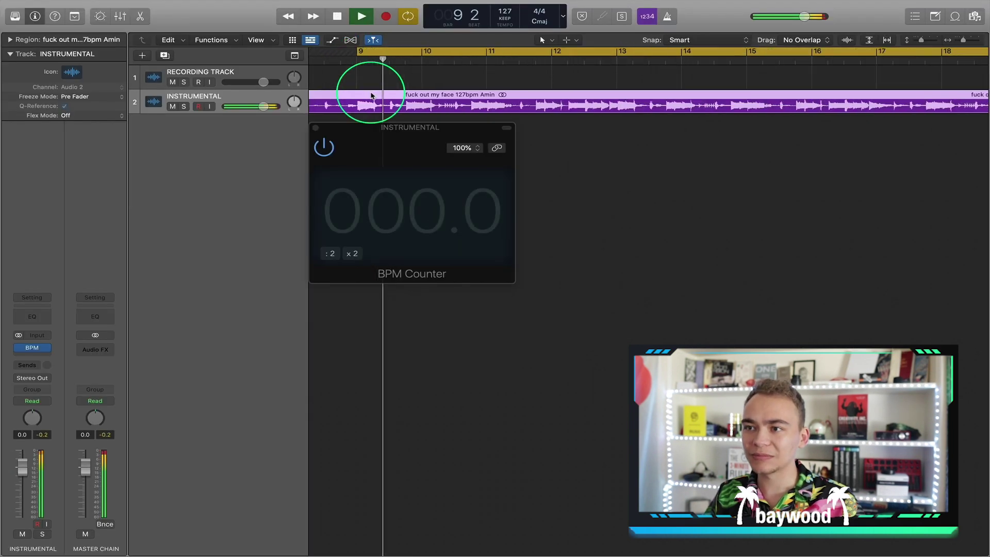
pyautogui.press('space')
# Extend the cycle range so it runs from bar 1 to about bar 81, covering the instrumental.
pyautogui.press('super+Right')
pyautogui.press('super+Right')
pyautogui.hscroll(-3, 370, 96)
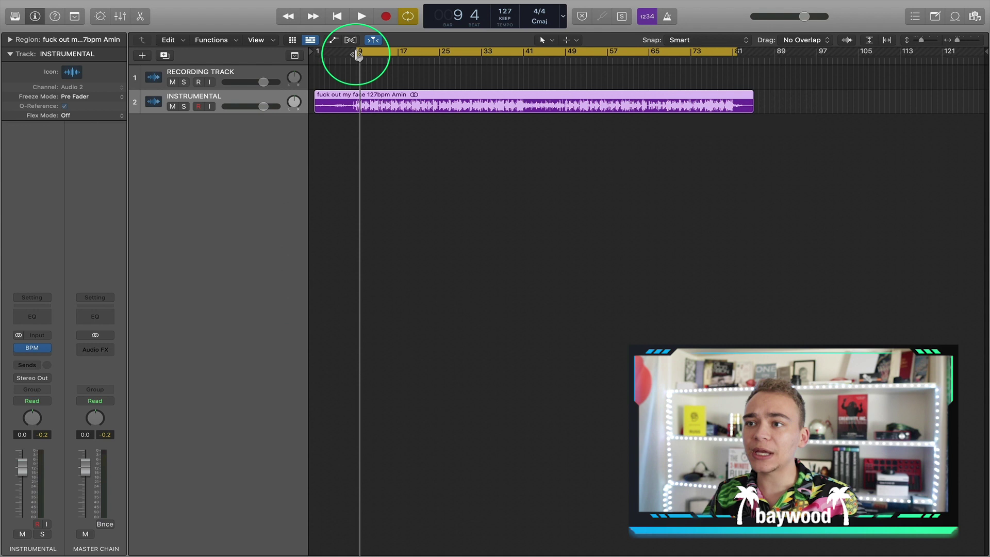
pyautogui.moveTo(358, 56); pyautogui.dragTo(243, 77)
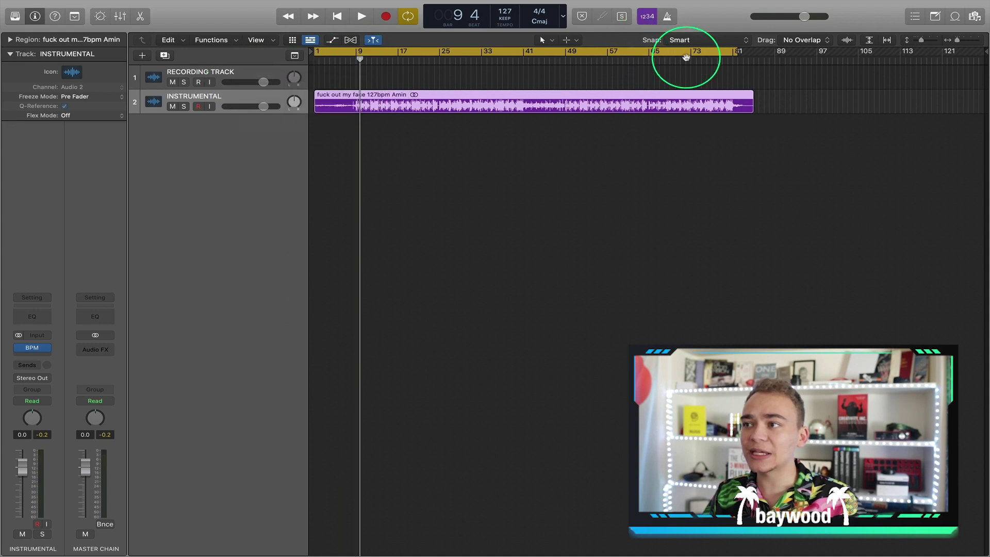
# Record-enable the RECORDING TRACK and lower its volume fader all the way to minus infinity.
pyautogui.click(198, 89)
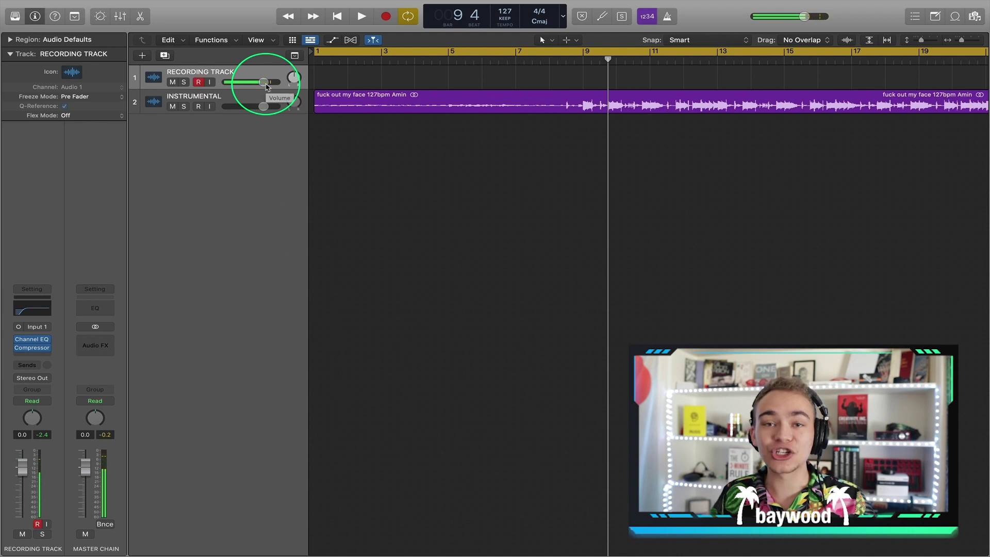
pyautogui.moveTo(263, 82); pyautogui.dragTo(225, 82)
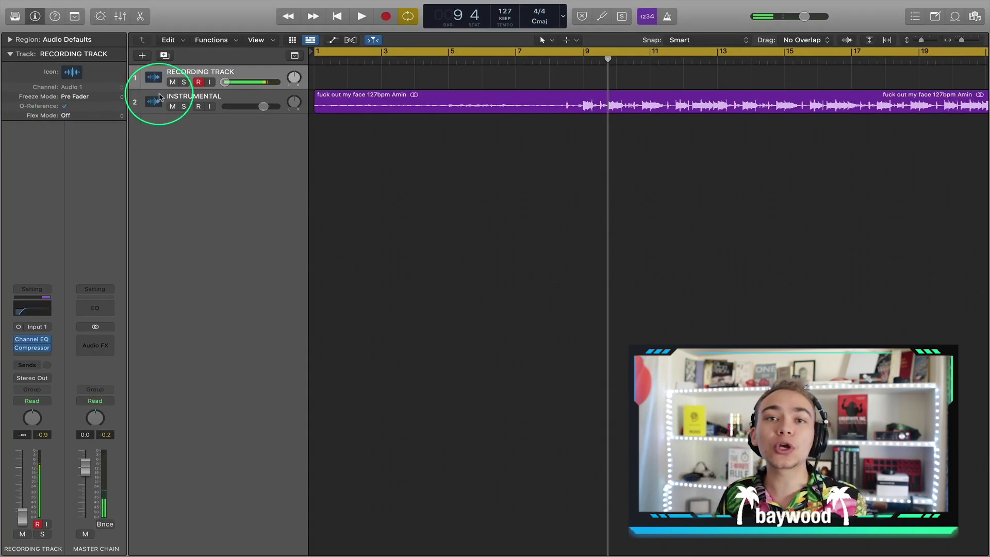
pyautogui.hotkey('alt', 'r')
pyautogui.scroll(-5, 435, 95)
pyautogui.scroll(3, 321, 88)
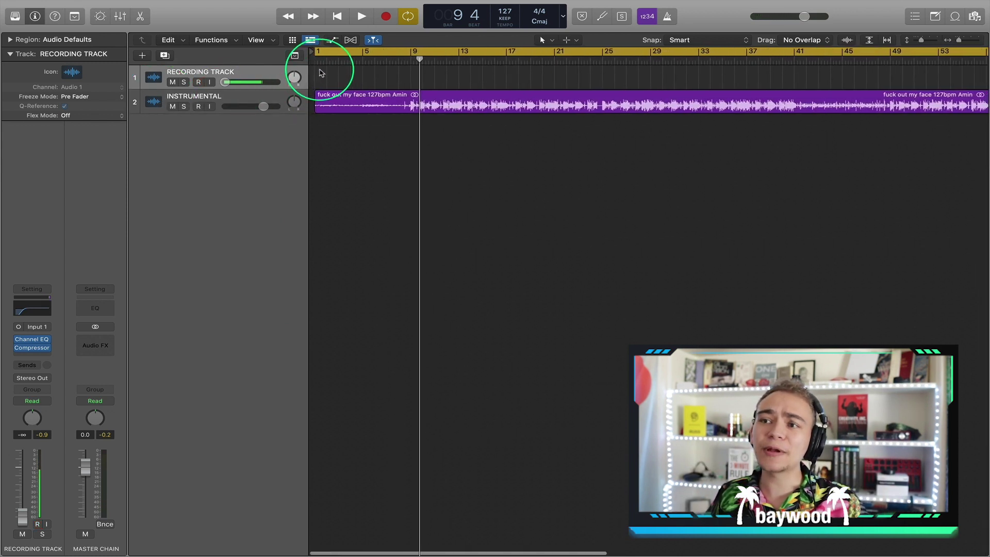
pyautogui.hotkey('alt', 'r')
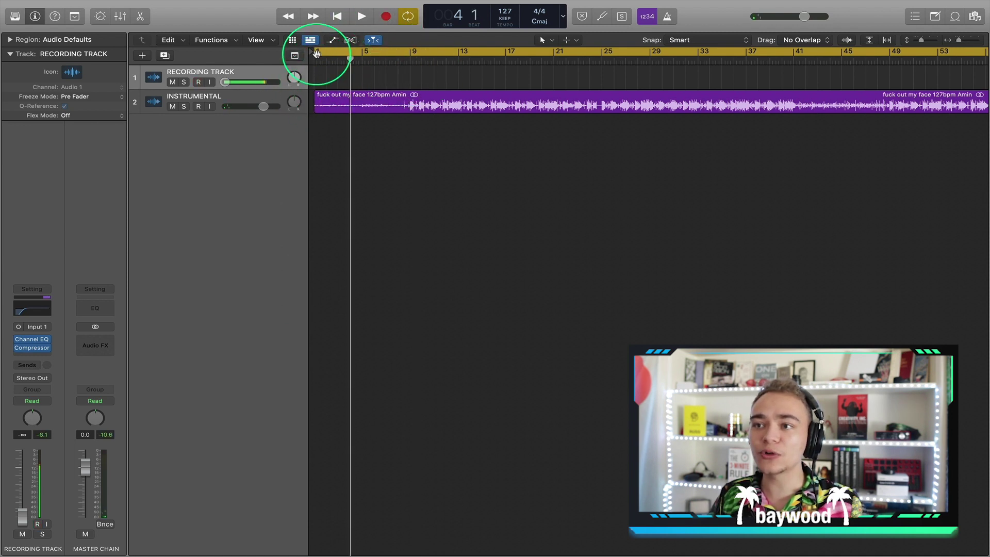
# Move the cycle start to bar 8 and record a vocal take on the RECORDING TRACK up to about bar 11.
pyautogui.moveTo(316, 54); pyautogui.dragTo(404, 111)
pyautogui.press('super+Right')
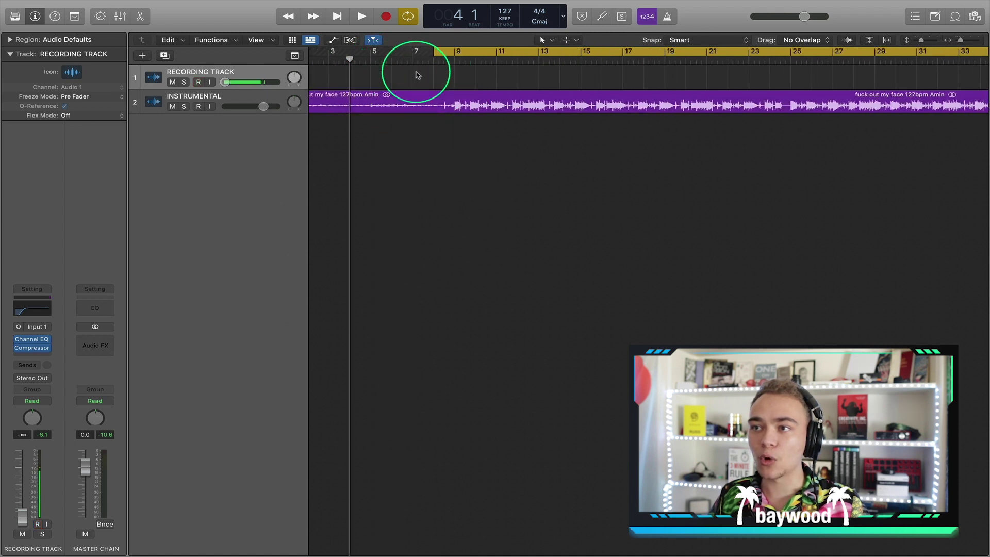
pyautogui.click(387, 18)
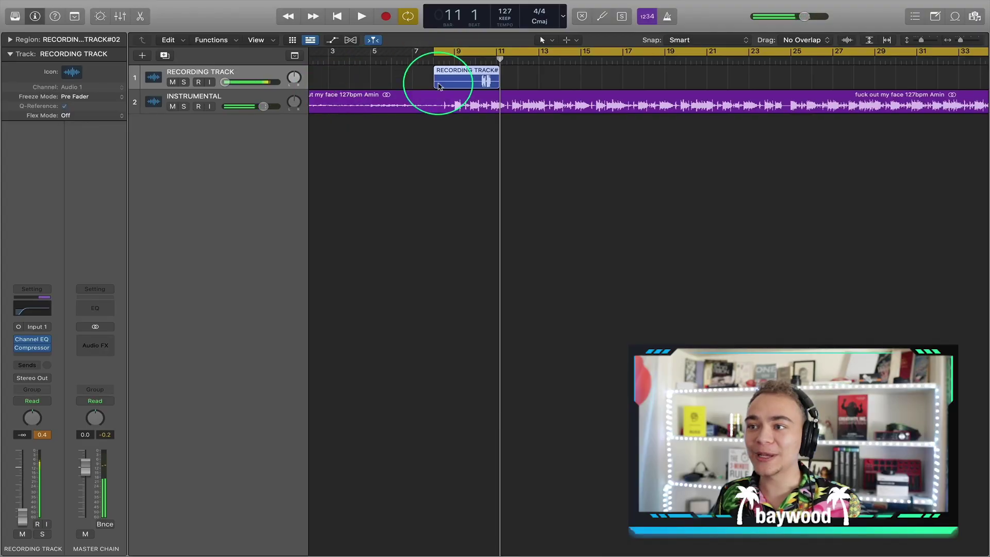
# Create one new audio track with Input 1 and Output 1 and name it HOOK.
pyautogui.press('super+Left')
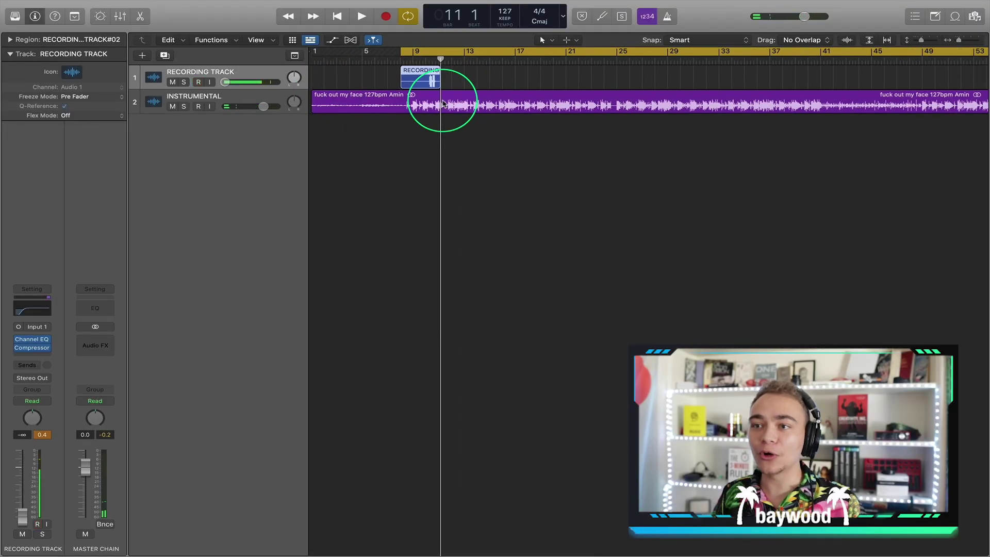
pyautogui.press('super+Left')
pyautogui.click(146, 60)
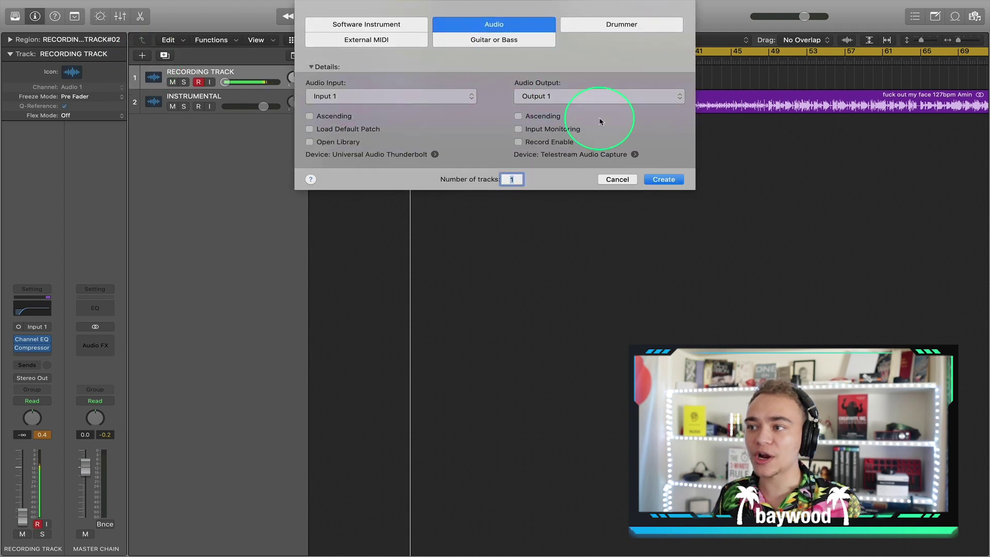
pyautogui.click(663, 176)
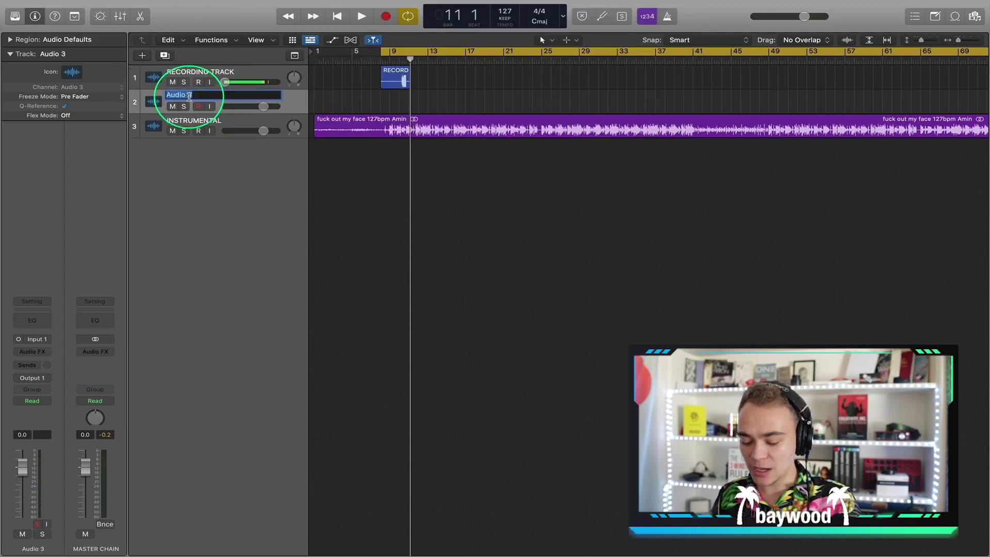
# Duplicate the HOOK track and name the copy VERSE.
pyautogui.click(165, 55)
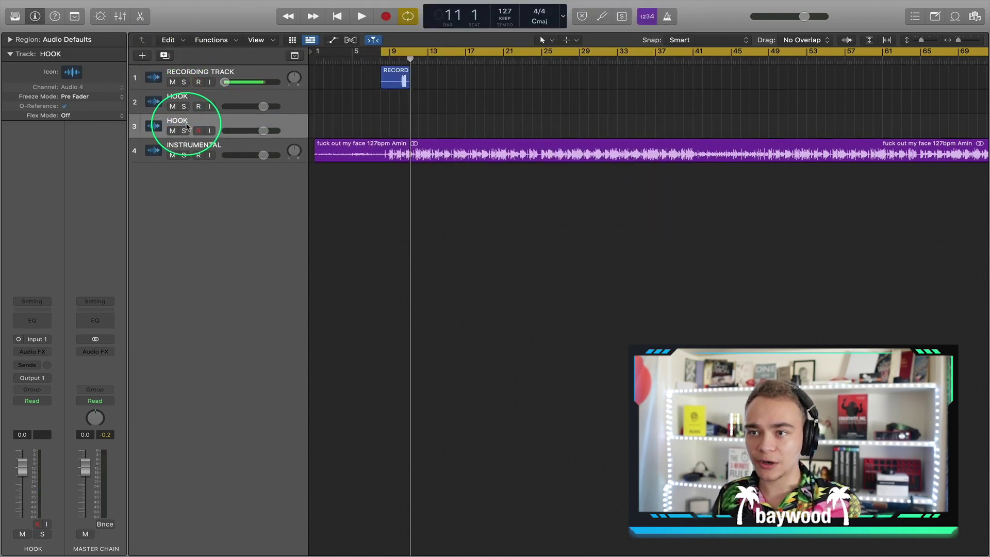
pyautogui.click(186, 121)
pyautogui.write('VERSE')
pyautogui.press('Return')
# Duplicate the VERSE track and name the copy ADLIBS.
pyautogui.press('super+d')
pyautogui.doubleClick(186, 145)
pyautogui.write('ADLIBS')
pyautogui.press('Return')
# Duplicate the ADLIBS track and name the copy DUBS.
pyautogui.press('super+d')
pyautogui.click(187, 169)
pyautogui.write('DUB')
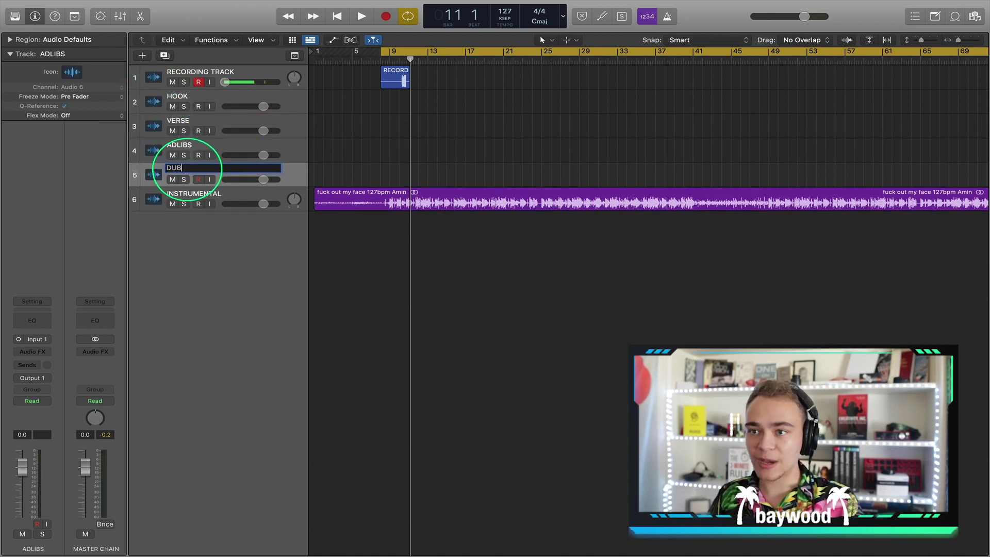
pyautogui.write('S')
pyautogui.press('Return')
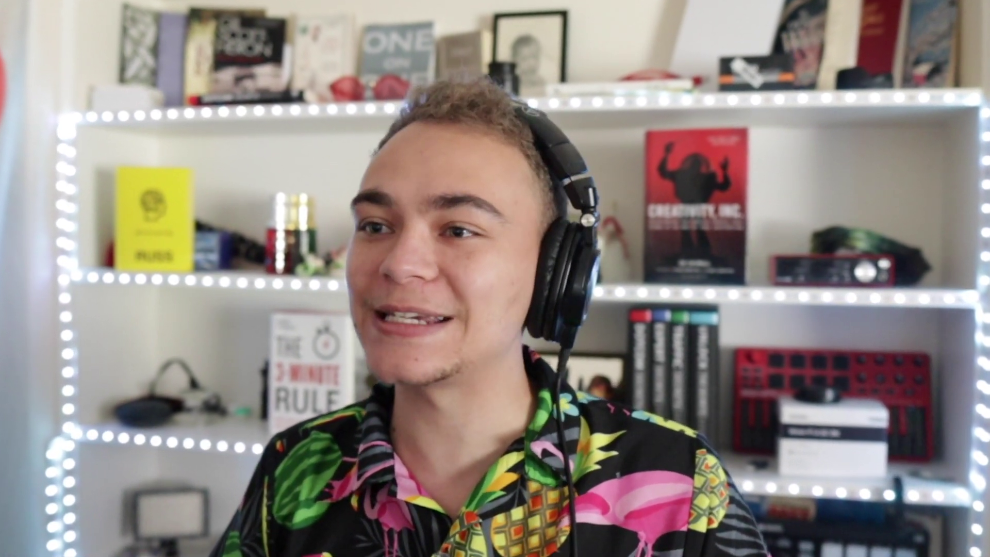
# Move the recorded vocal region from the RECORDING TRACK down to the HOOK track at bar 8 and select the HOOK track.
pyautogui.moveTo(408, 83)
pyautogui.mouseDown()
pyautogui.moveTo(404, 94)
pyautogui.moveTo(409, 70)
pyautogui.moveTo(409, 101)
pyautogui.mouseUp()
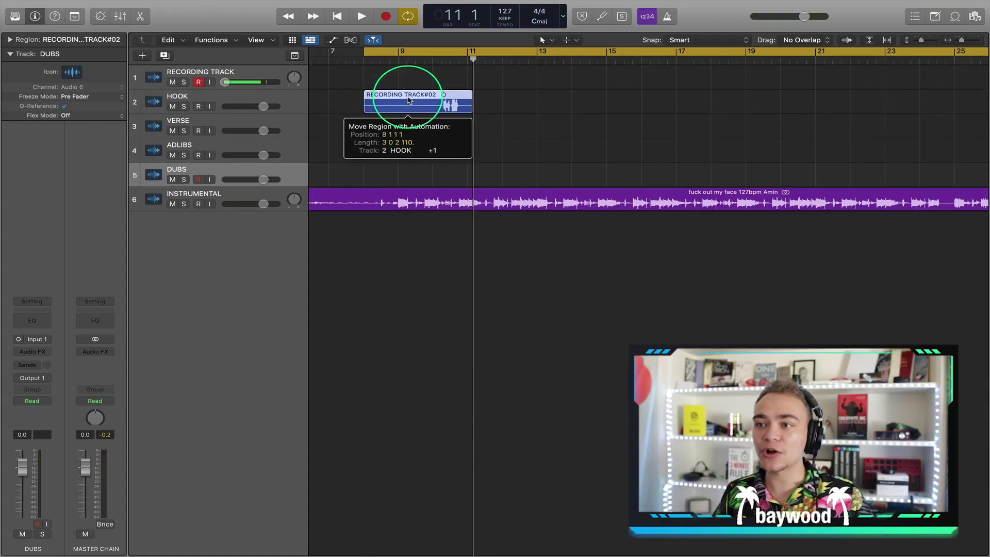
pyautogui.click(254, 98)
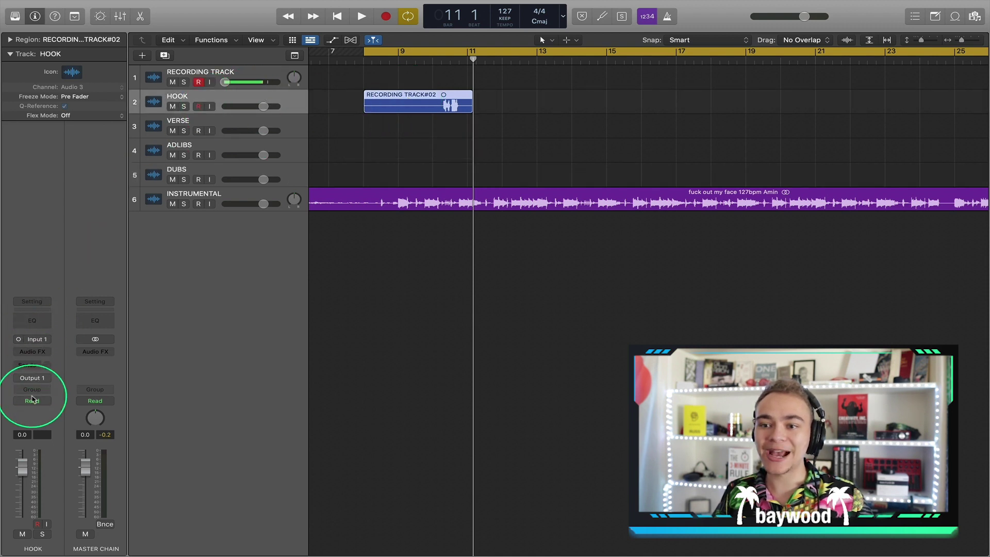
# Select the RECORDING TRACK and record-enable it for another vocal take.
pyautogui.click(243, 75)
pyautogui.press('super+Left')
pyautogui.press('super+Left')
pyautogui.press('super+Left')
pyautogui.press('super+Left')
pyautogui.press('super+Left')
pyautogui.press('super+Left')
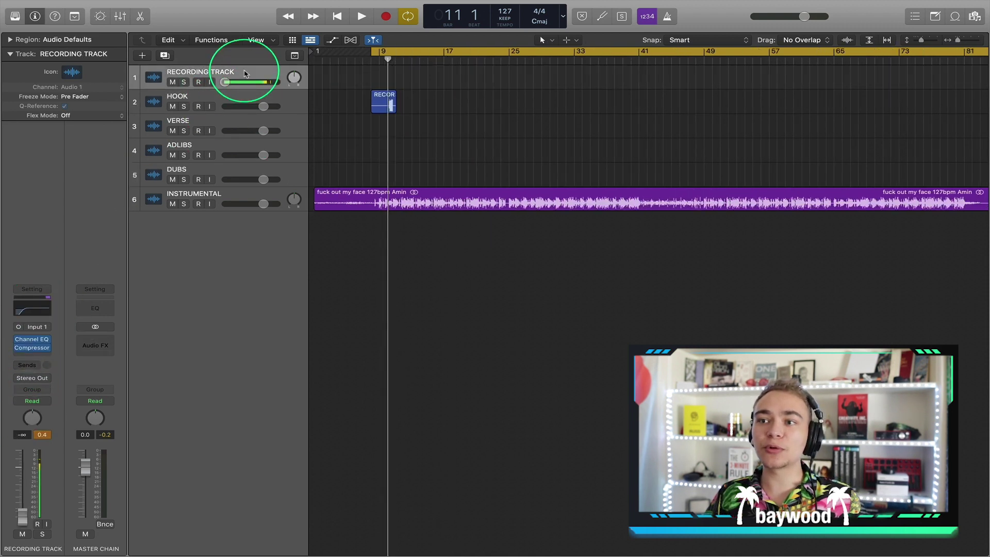
pyautogui.press('super+Right')
pyautogui.press('super+Right')
pyautogui.press('super+Right')
pyautogui.press('super+Right')
pyautogui.hscroll(-5, 353, 77)
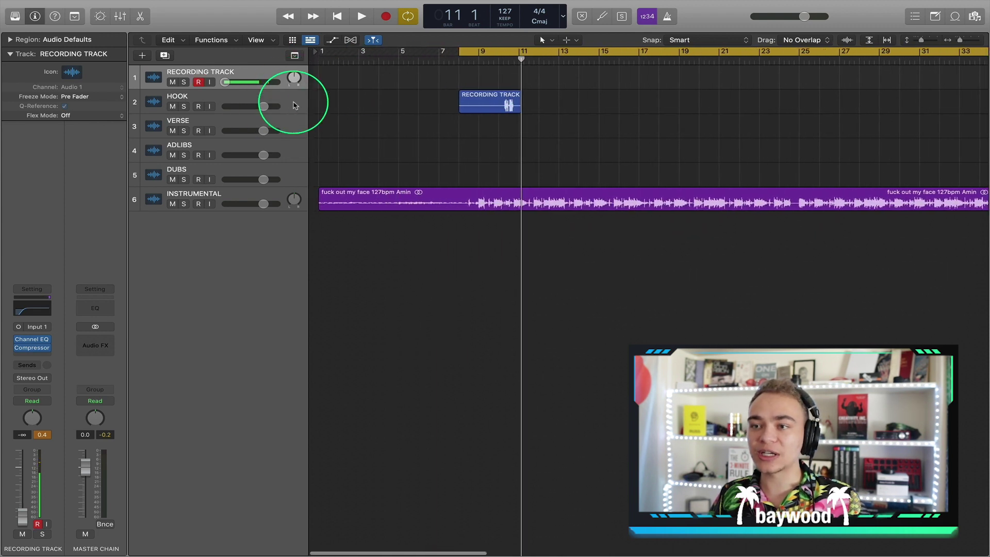
pyautogui.hscroll(2, 513, 86)
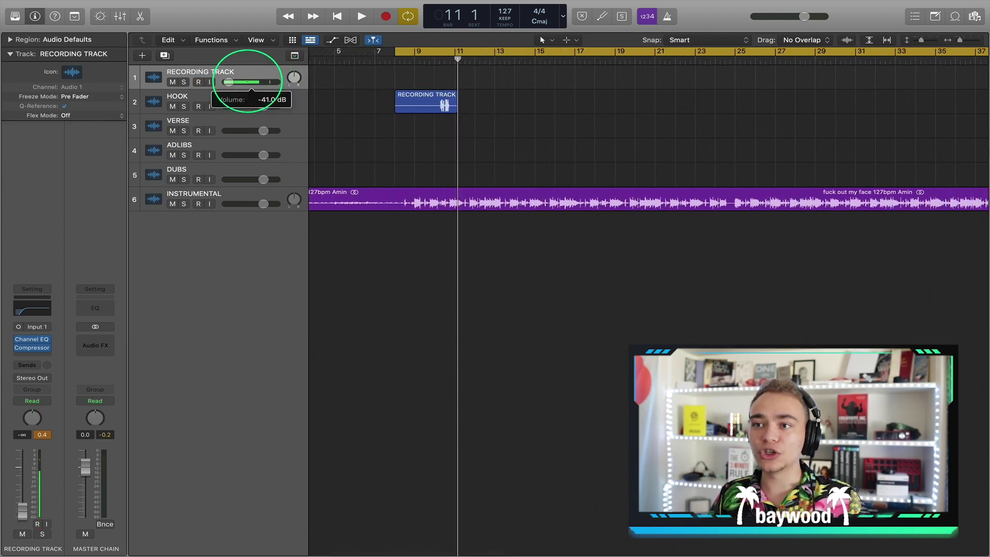
pyautogui.click(199, 83)
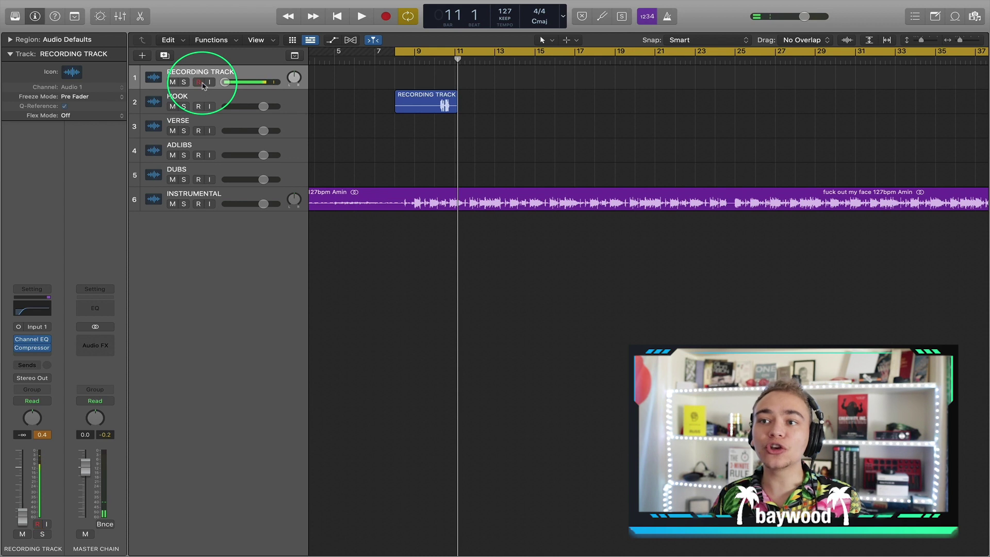
# Set the cycle range to start at bar 16 and record a short vocal take on the RECORDING TRACK.
pyautogui.scroll(-3, 391, 97)
pyautogui.moveTo(388, 56); pyautogui.dragTo(476, 55)
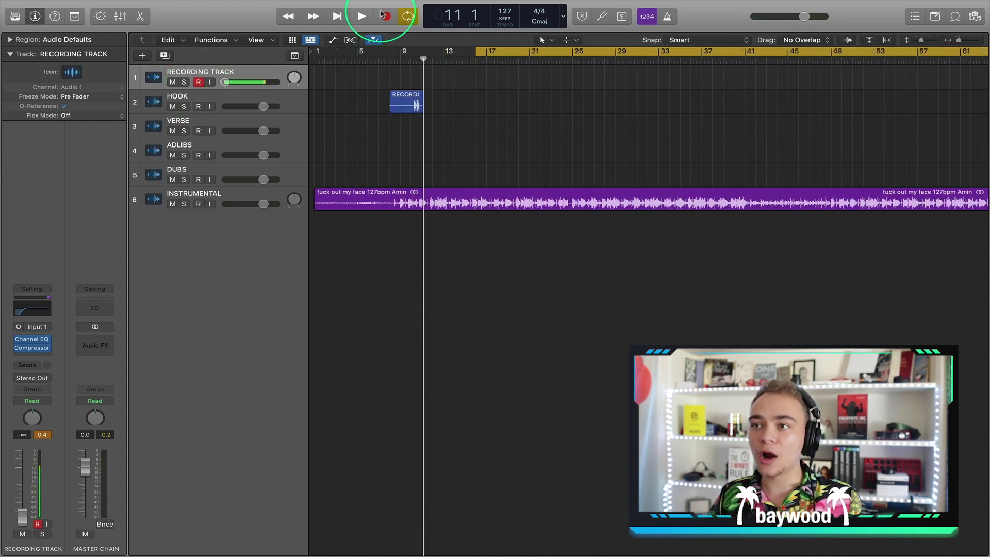
pyautogui.click(385, 16)
pyautogui.scroll(5, 466, 135)
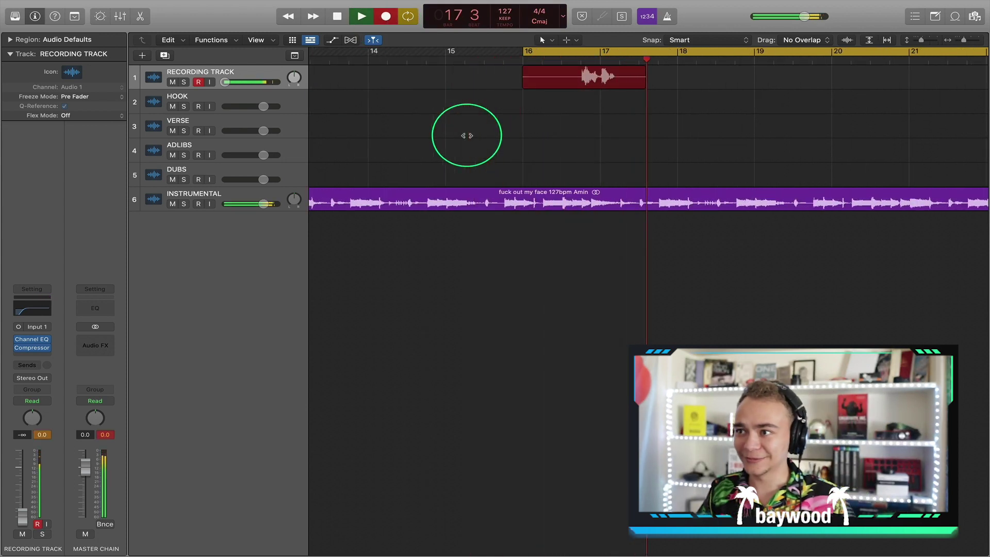
pyautogui.press('space')
# Move the new vocal region from the RECORDING TRACK down to the VERSE track, keeping it at bar 16.
pyautogui.scroll(-5, 467, 136)
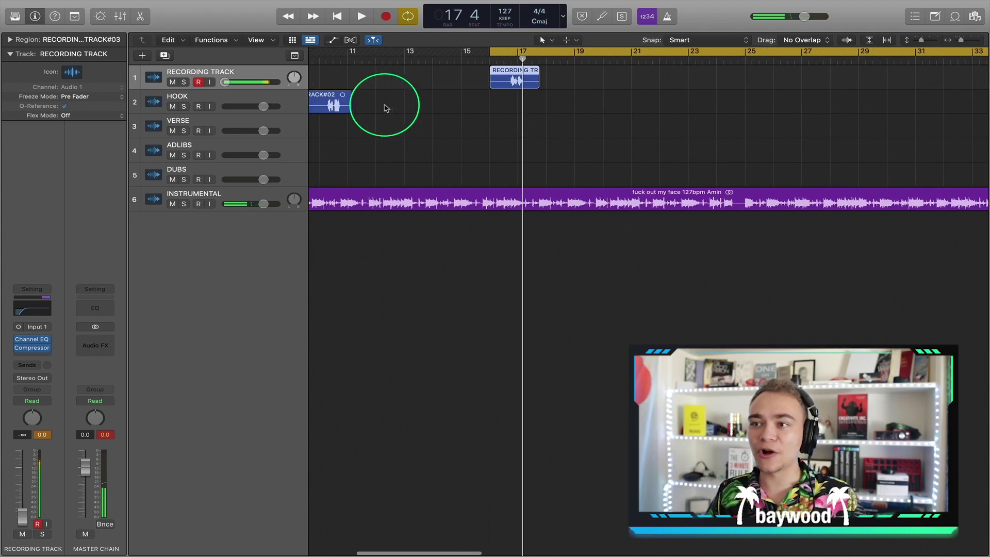
pyautogui.press('super+Right')
pyautogui.moveTo(697, 87); pyautogui.dragTo(699, 126)
pyautogui.press('super+Left')
pyautogui.press('super+Left')
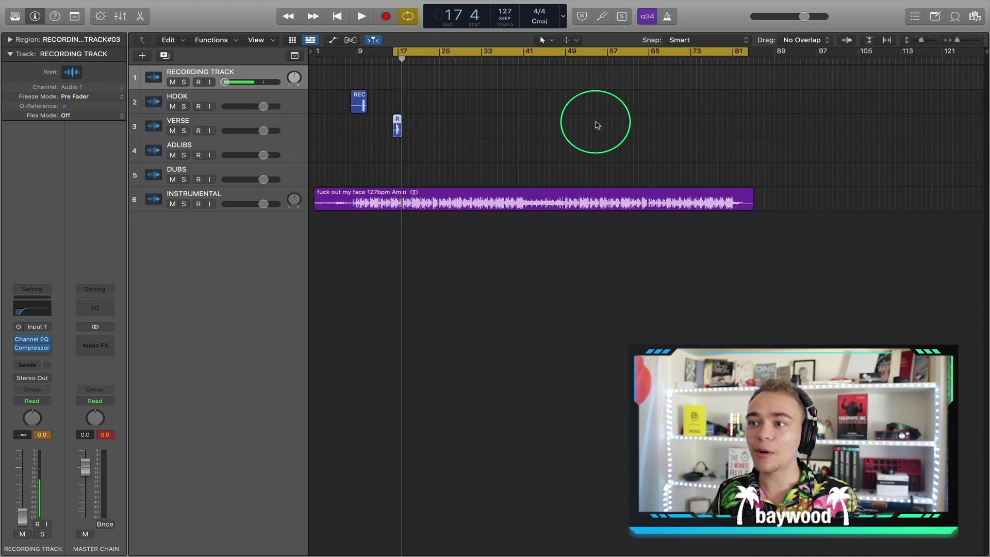
# Move the start of the cycle range to bar 24.
pyautogui.click(405, 52)
pyautogui.moveTo(406, 52); pyautogui.dragTo(438, 61)
pyautogui.press('super+Right')
pyautogui.press('super+Left')
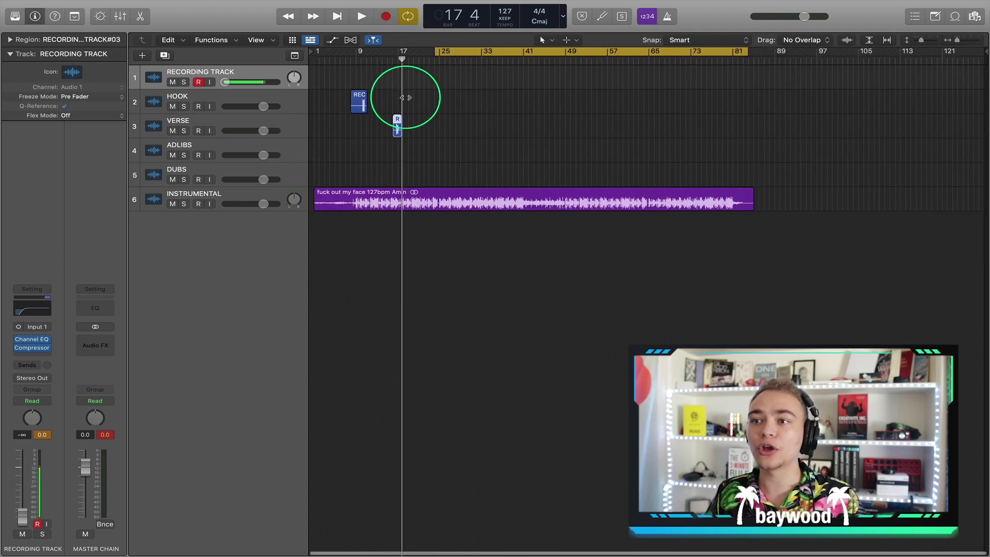
# Examine the channel strips of the RECORDING TRACK, HOOK, VERSE, ADLIBS and DUBS tracks in turn.
pyautogui.click(241, 73)
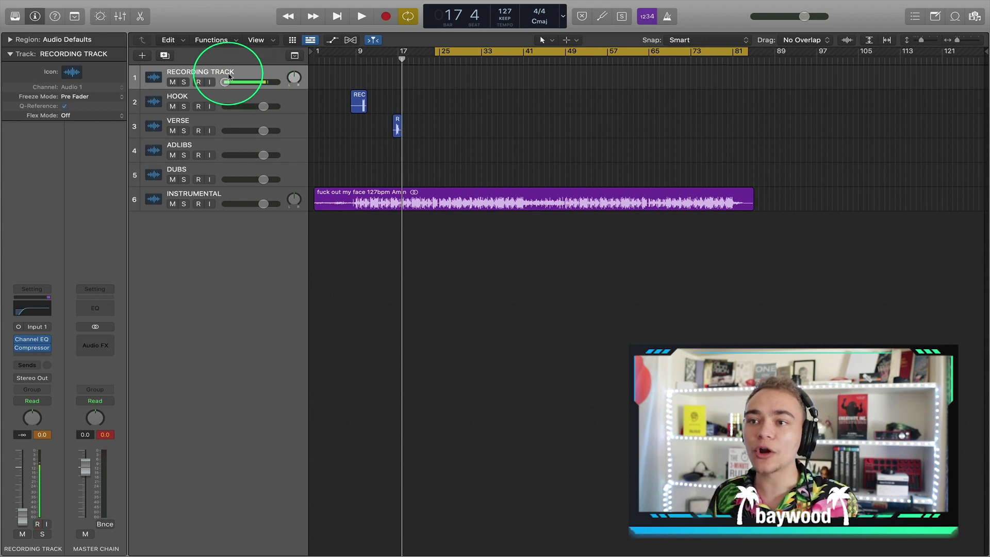
pyautogui.click(244, 94)
pyautogui.click(234, 125)
pyautogui.click(232, 150)
pyautogui.click(230, 168)
pyautogui.click(234, 99)
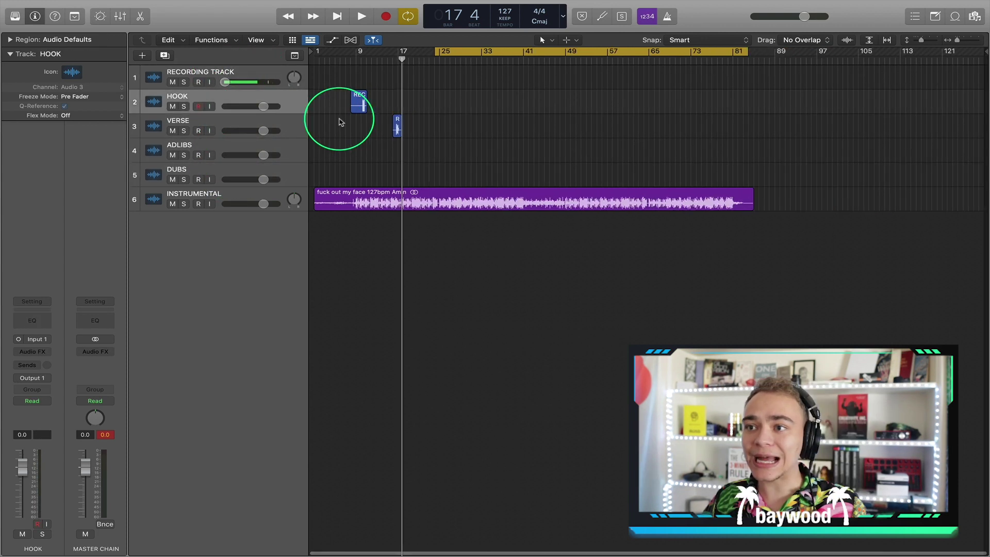
pyautogui.click(254, 71)
pyautogui.click(257, 102)
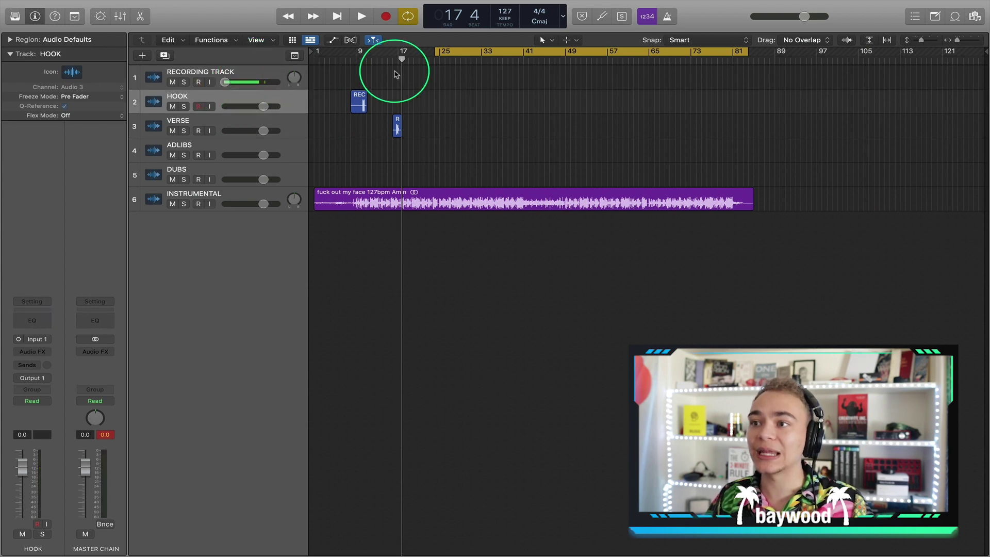
# Extend the cycle range by moving its start back towards the region on the VERSE track.
pyautogui.moveTo(434, 51); pyautogui.dragTo(400, 106)
pyautogui.press('super+Right')
pyautogui.press('super+Right')
pyautogui.press('super+Right')
pyautogui.press('super+Right')
pyautogui.press('super+Left')
pyautogui.press('super+Left')
pyautogui.press('super+Left')
pyautogui.press('super+Left')
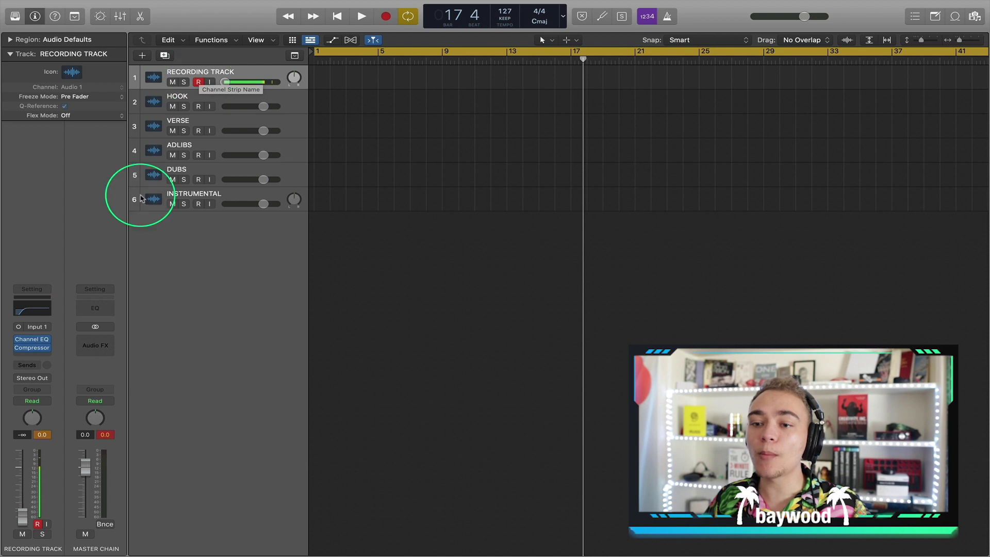
# Insert a Level Meter ahead of the Channel EQ and Compressor on the RECORDING TRACK.
pyautogui.click(37, 355)
pyautogui.click(38, 351)
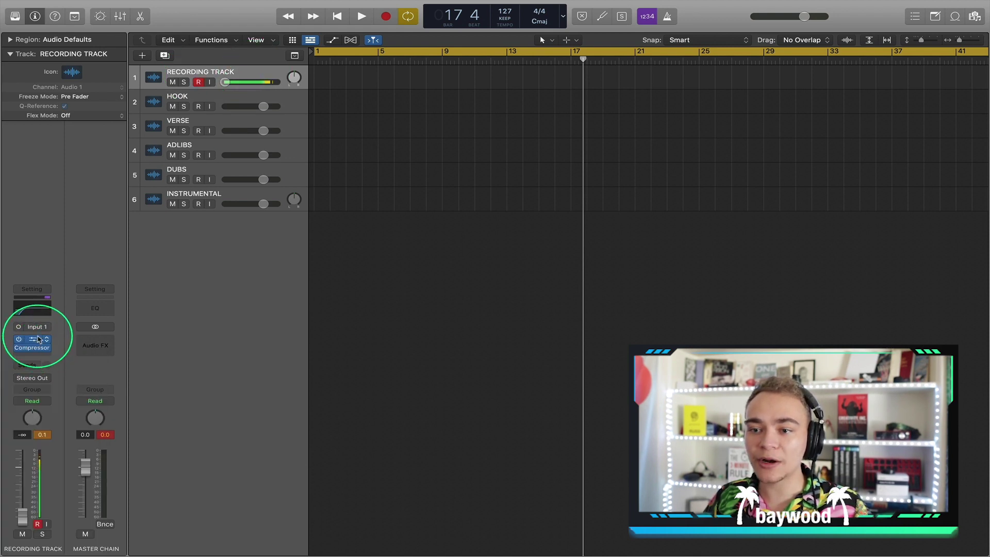
pyautogui.click(40, 336)
pyautogui.moveTo(106, 454)
pyautogui.click(164, 471)
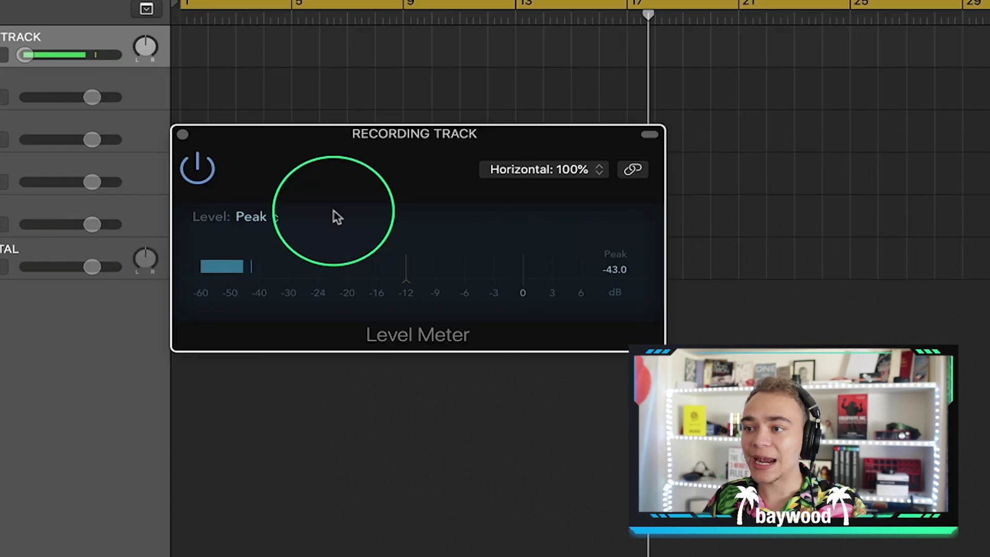
# Set the Level Meter to RMS and check the vocal input against its -20 dB mark.
pyautogui.moveTo(402, 176); pyautogui.dragTo(385, 185)
pyautogui.click(222, 230)
pyautogui.click(222, 250)
pyautogui.moveTo(374, 295)
pyautogui.mouseDown()
pyautogui.moveTo(308, 298)
pyautogui.moveTo(317, 299)
pyautogui.mouseUp()
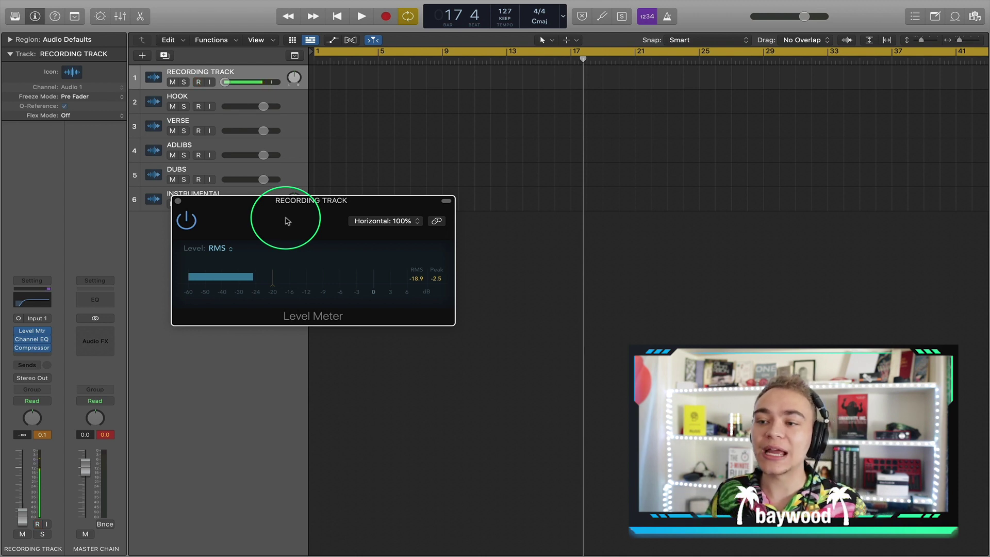
pyautogui.moveTo(272, 285)
pyautogui.mouseDown()
pyautogui.moveTo(289, 283)
pyautogui.moveTo(258, 279)
pyautogui.moveTo(254, 292)
pyautogui.moveTo(275, 287)
pyautogui.mouseUp()
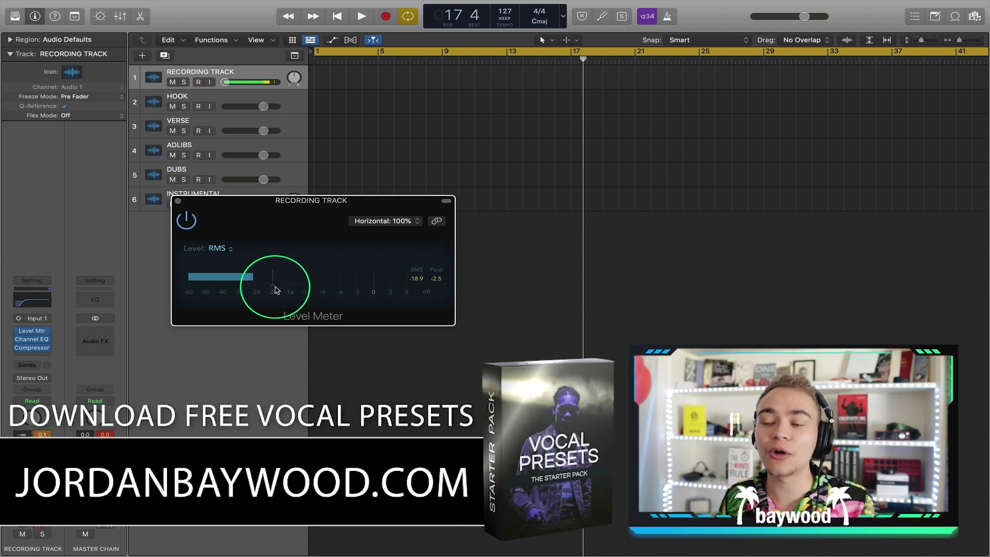